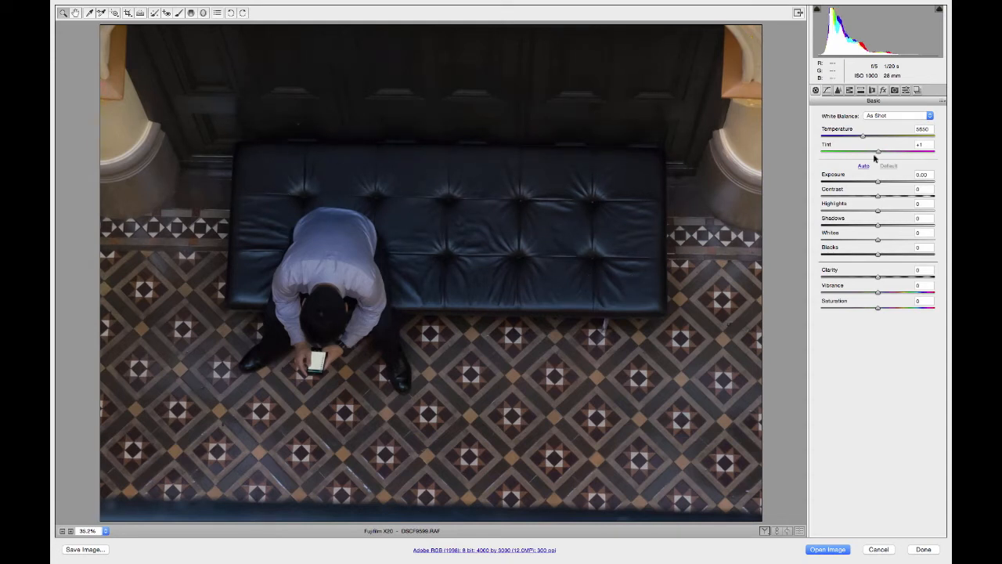
- Set the photo's exposure to +1.00 and straighten it along the lower edge of the leather bench
left_click_drag(878, 184, 891, 185)
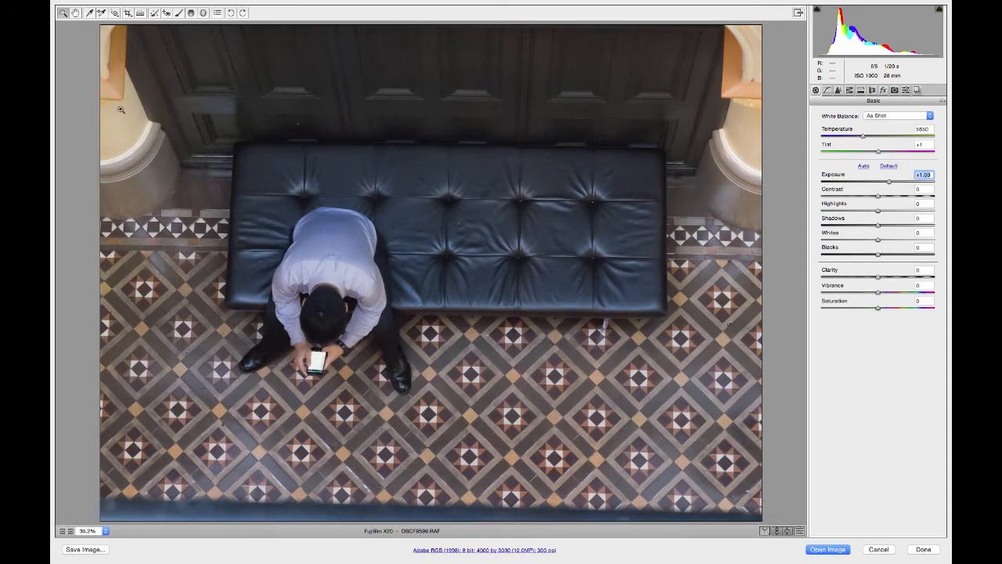
left_click(140, 13)
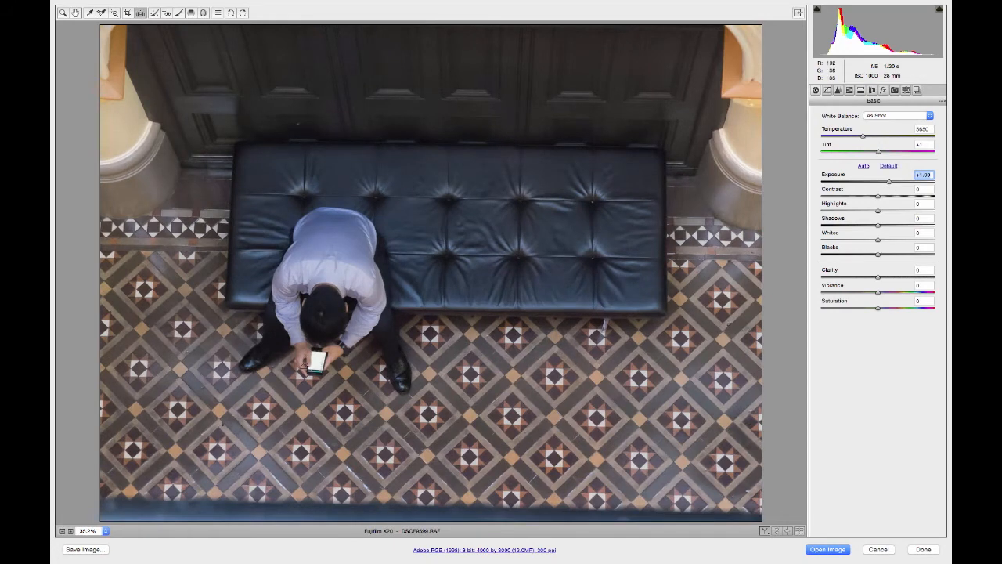
left_click_drag(225, 309, 735, 313)
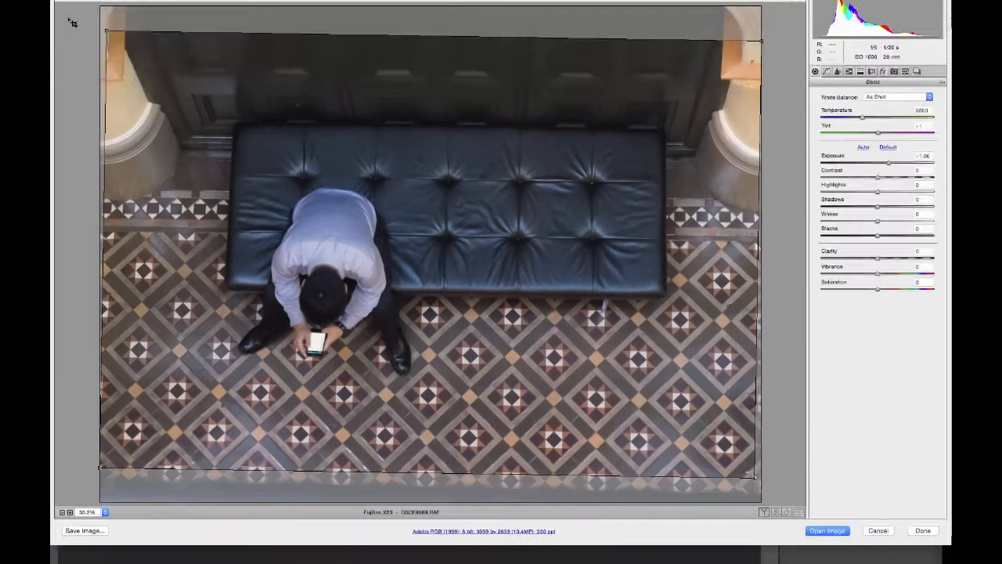
left_click(75, 12)
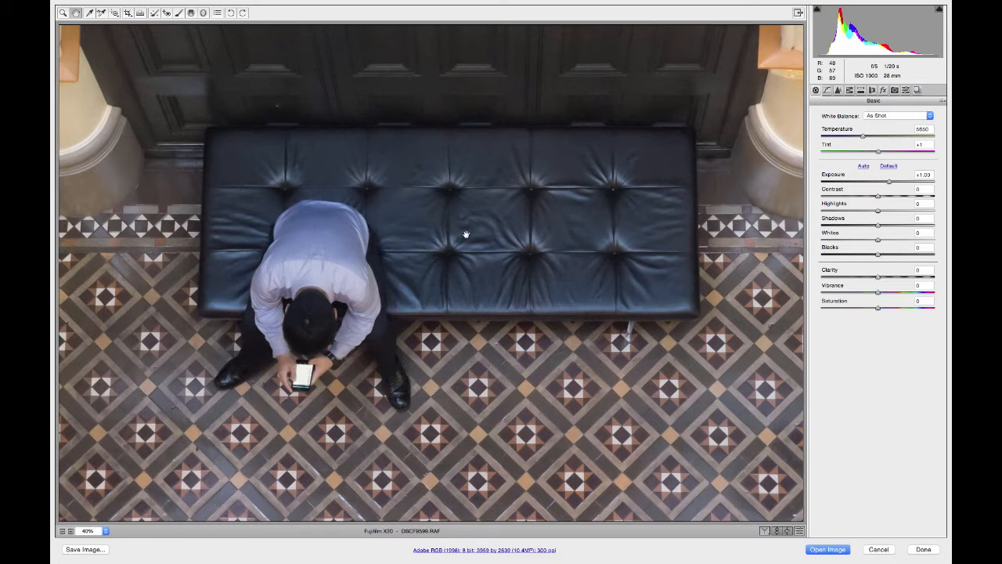
- Open the straightened raw photo in Photoshop and duplicate the Background layer
left_click(817, 550)
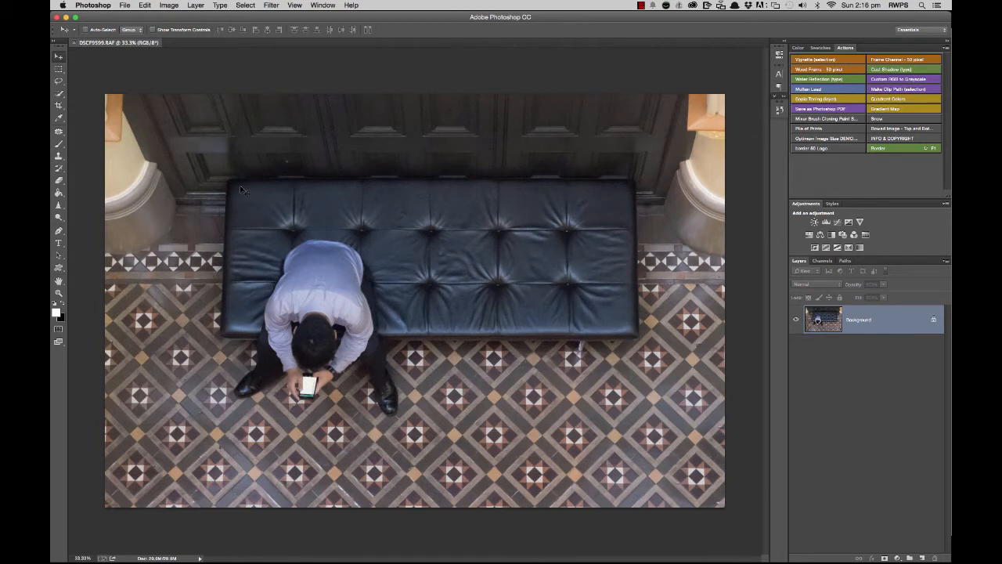
left_click(58, 205)
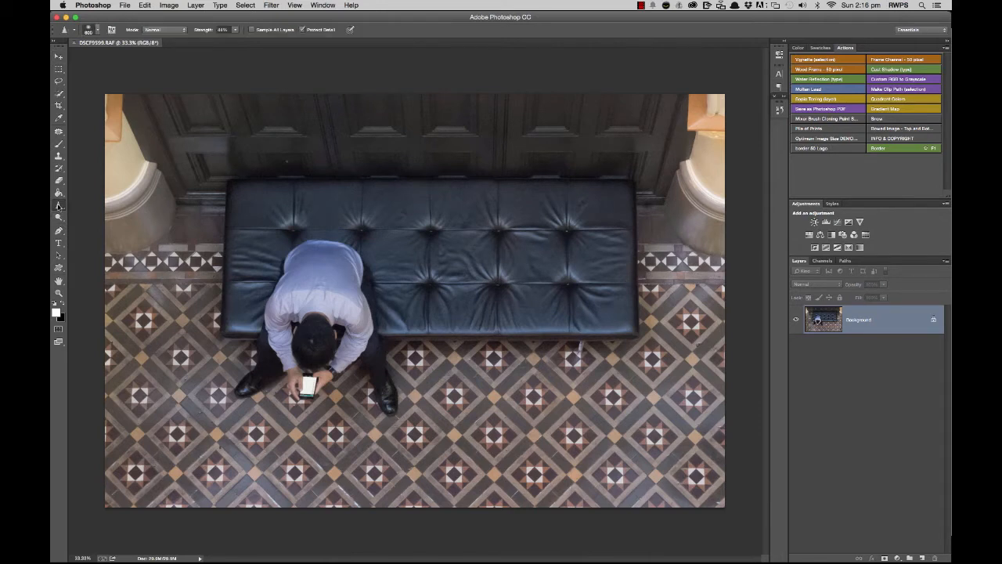
left_click_drag(59, 204, 107, 213)
key("super+j")
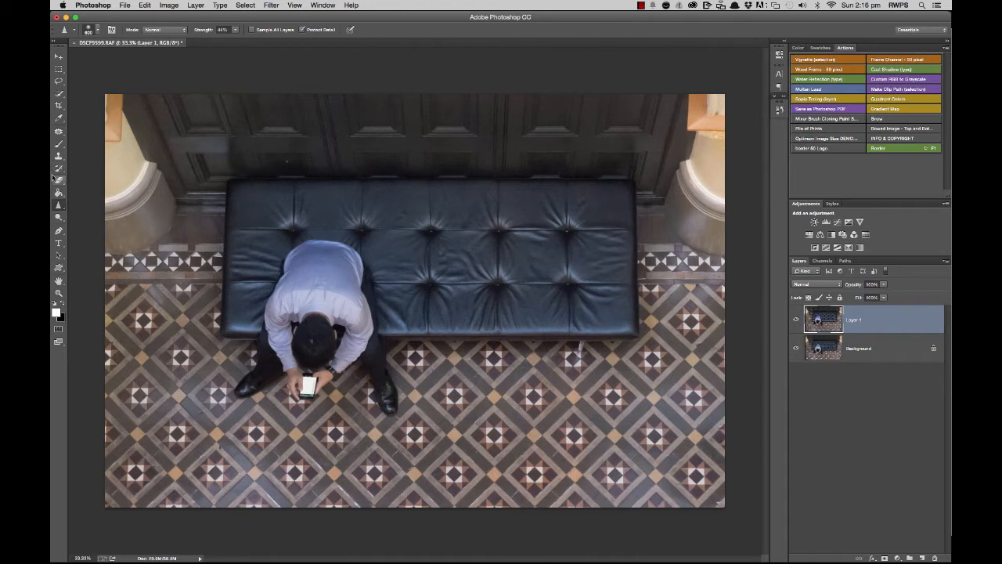
- Sharpen the leather bench on the duplicate layer using the Sharpen tool at 40% strength
left_click(58, 205)
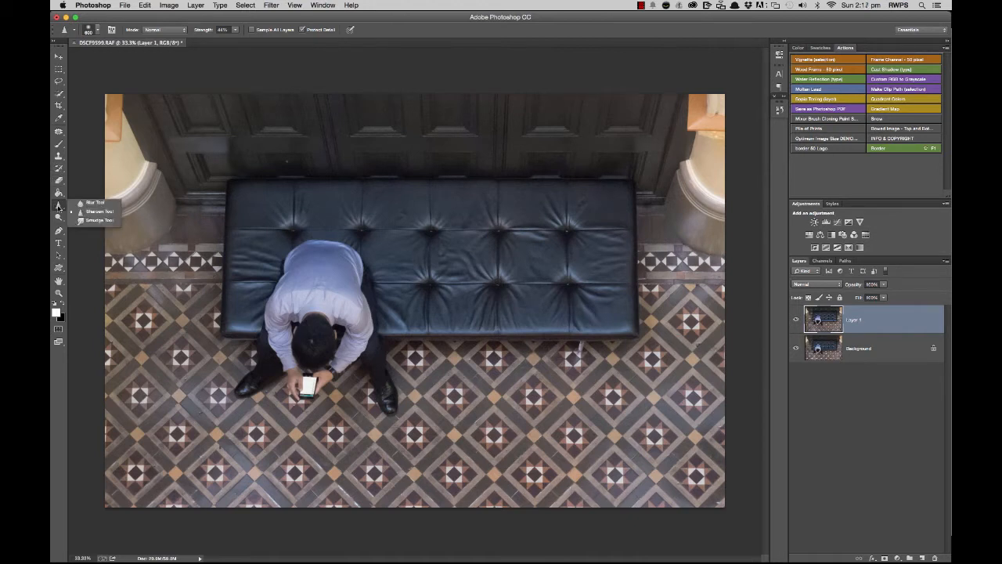
left_click(99, 211)
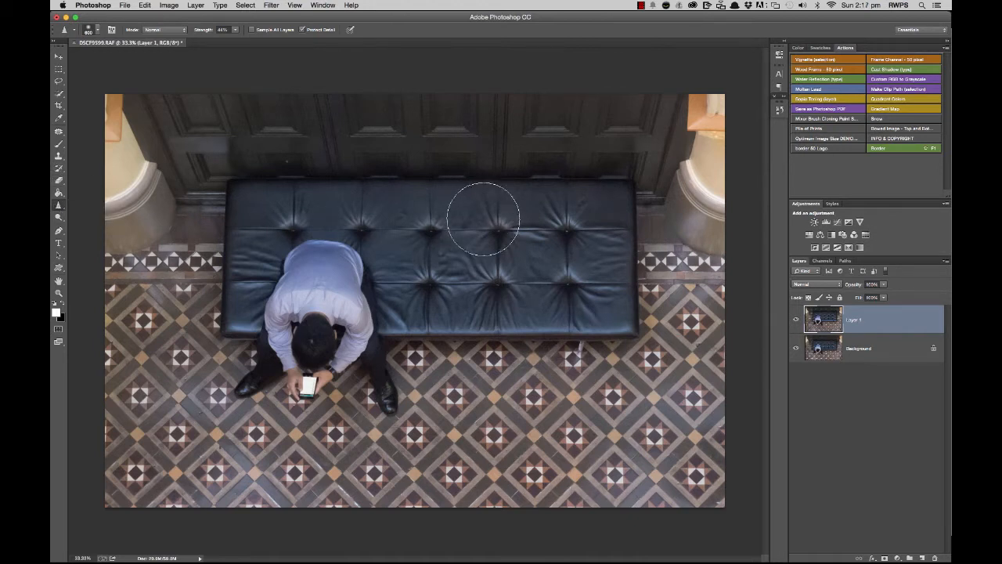
key("bracketright")
key("bracketleft")
left_click(236, 31)
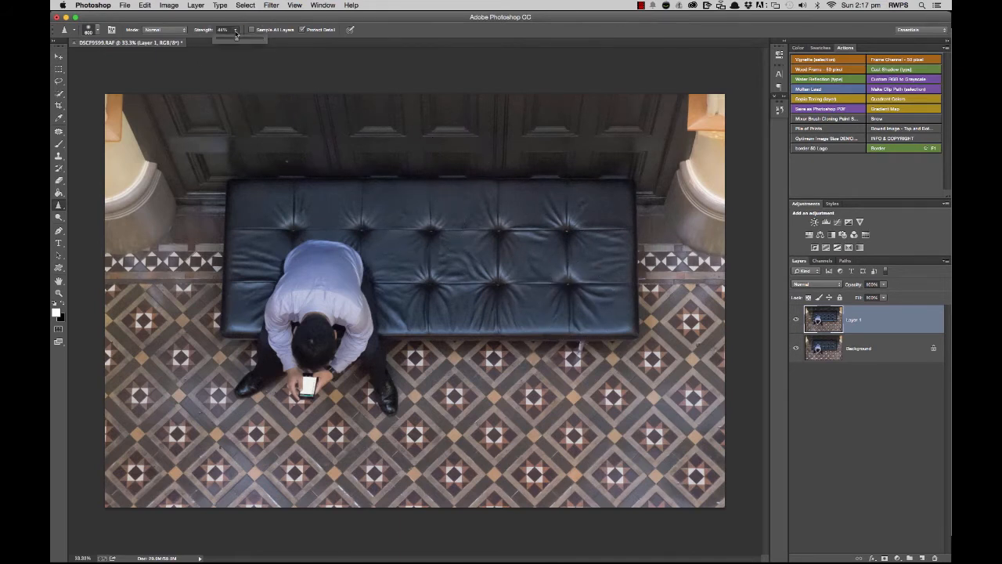
left_click_drag(240, 43, 236, 42)
left_click(463, 241)
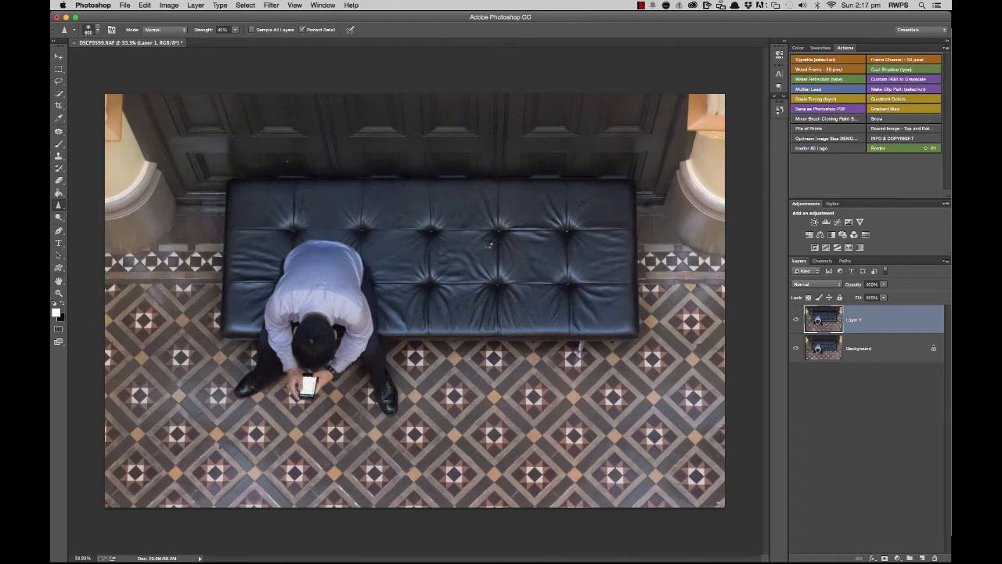
key("bracketright")
key("bracketright")
key("bracketright")
key("bracketright")
- Toggle the visibility of Layer 1 repeatedly to compare the sharpened bench with the original
left_click(797, 322)
left_click(797, 322)
left_click(797, 322)
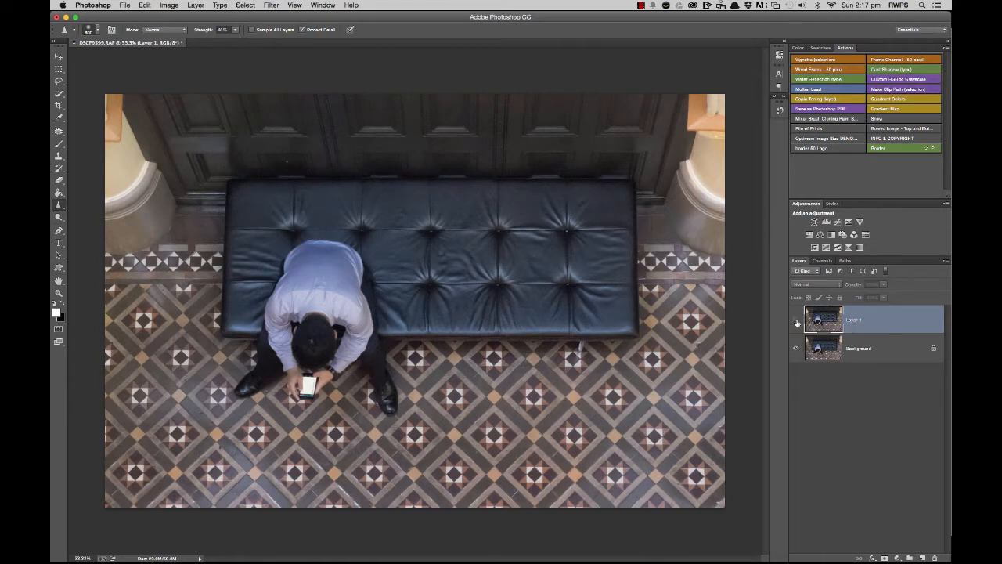
left_click(797, 322)
left_click(798, 323)
left_click(797, 321)
left_click(798, 323)
left_click(797, 323)
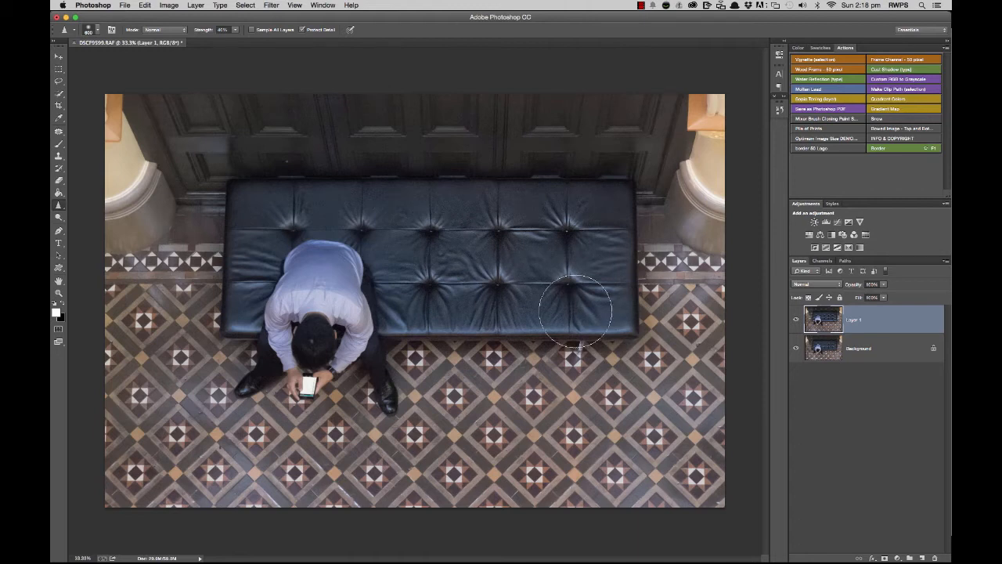
left_click(797, 321)
left_click(797, 321)
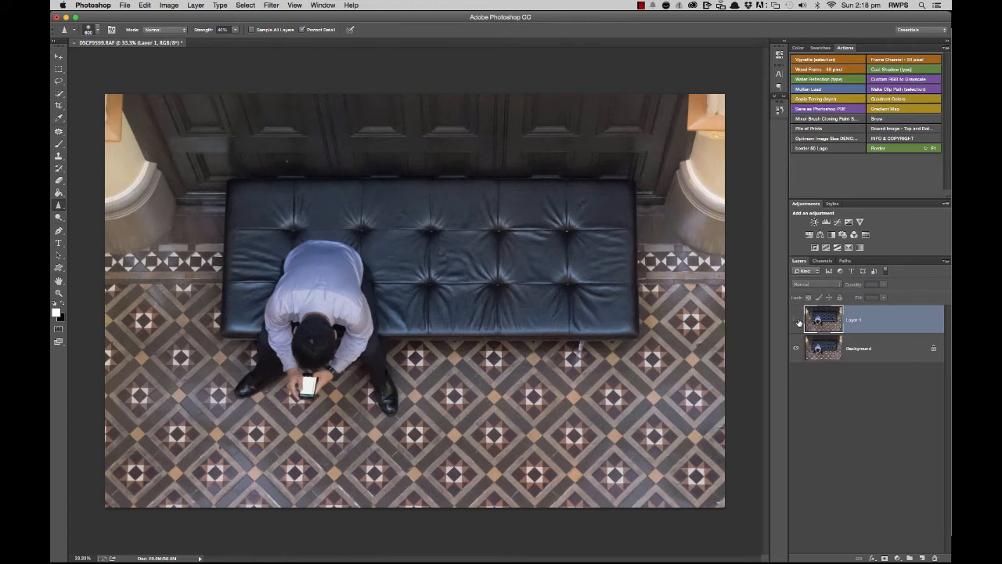
left_click(798, 322)
left_click(797, 322)
left_click(798, 322)
left_click(798, 321)
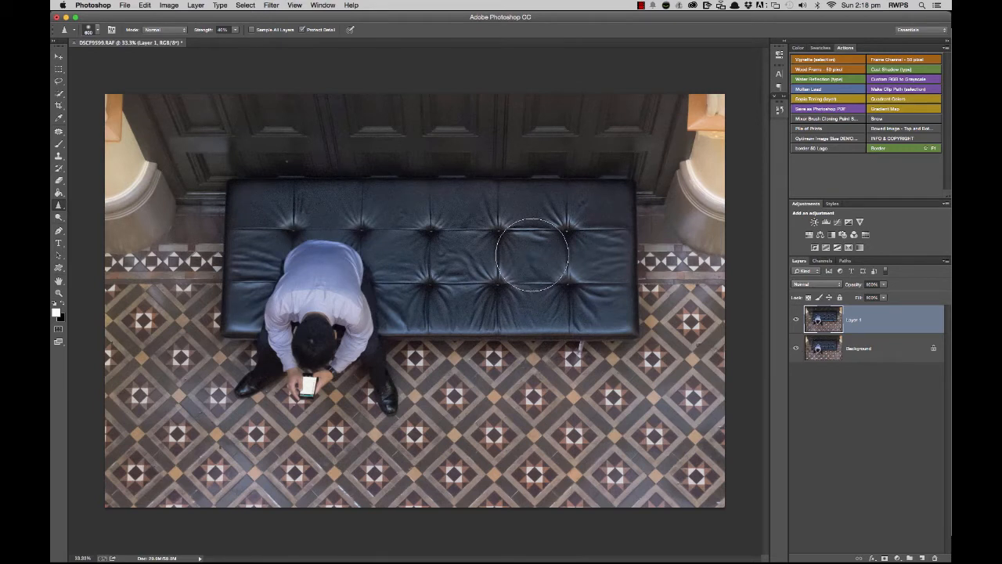
left_click(797, 320)
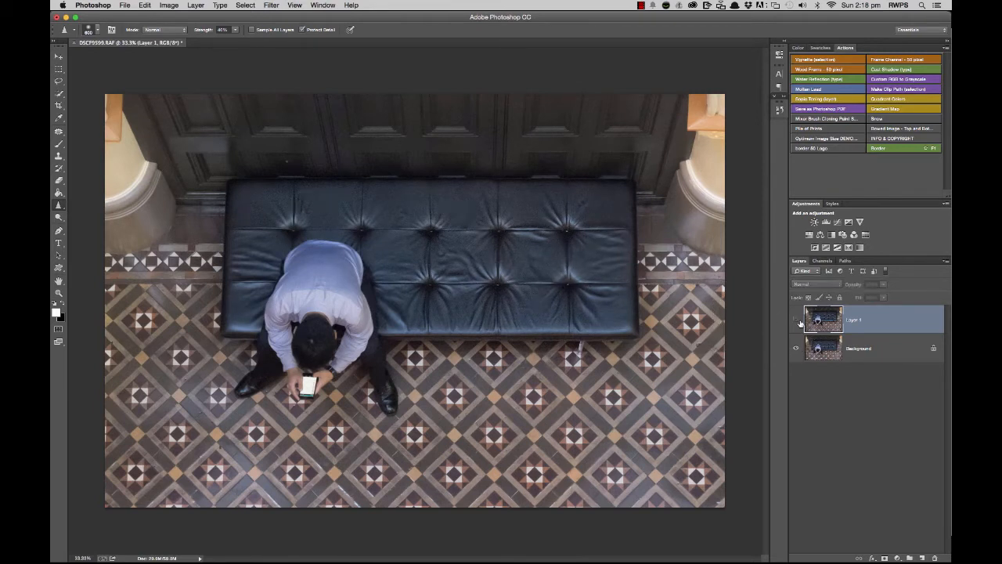
left_click(797, 320)
left_click(797, 320)
left_click(797, 320)
left_click(797, 320)
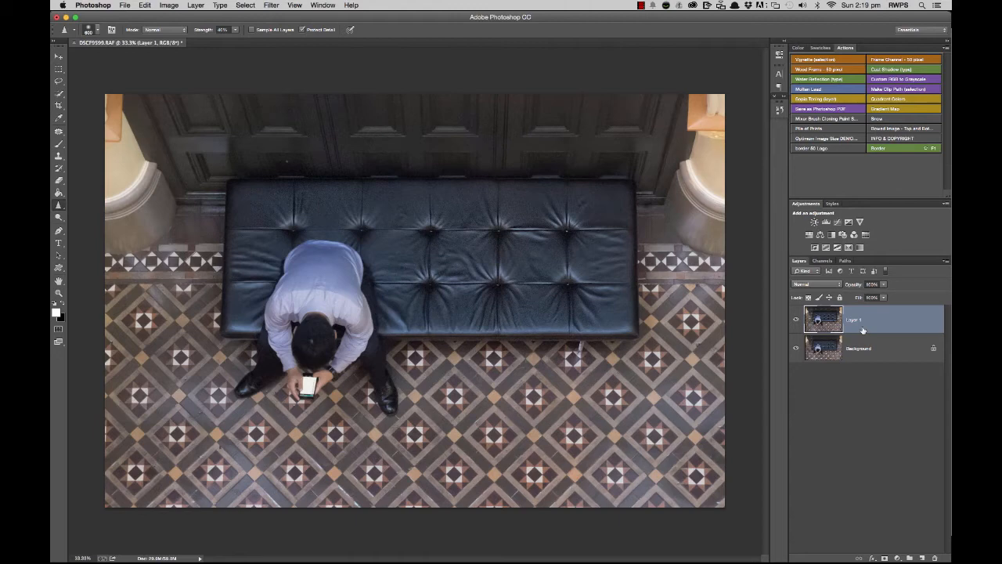
- Hide Layer 1 and place it in a group named "sharpening tool"
left_click(795, 320)
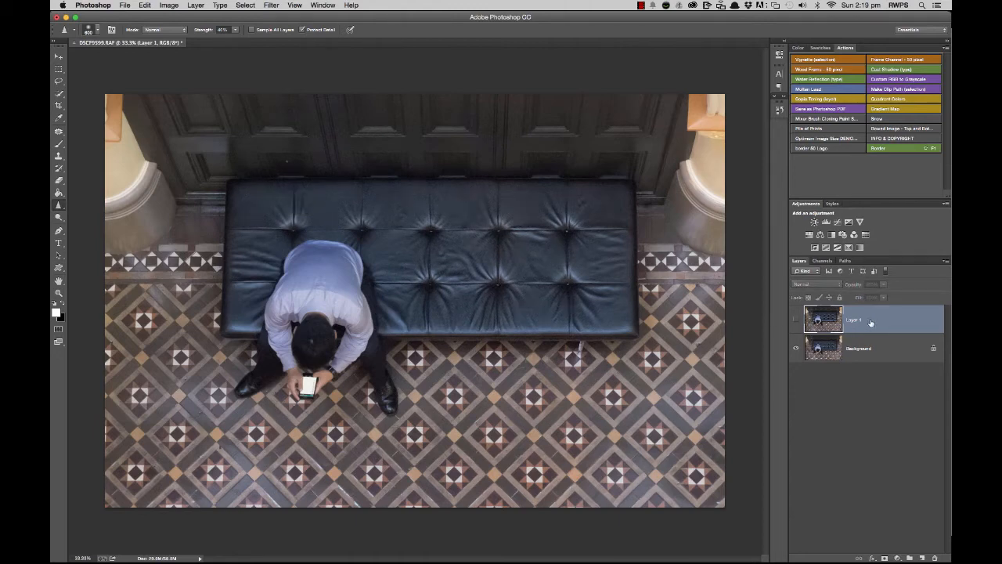
key("super+g")
double_click(833, 311)
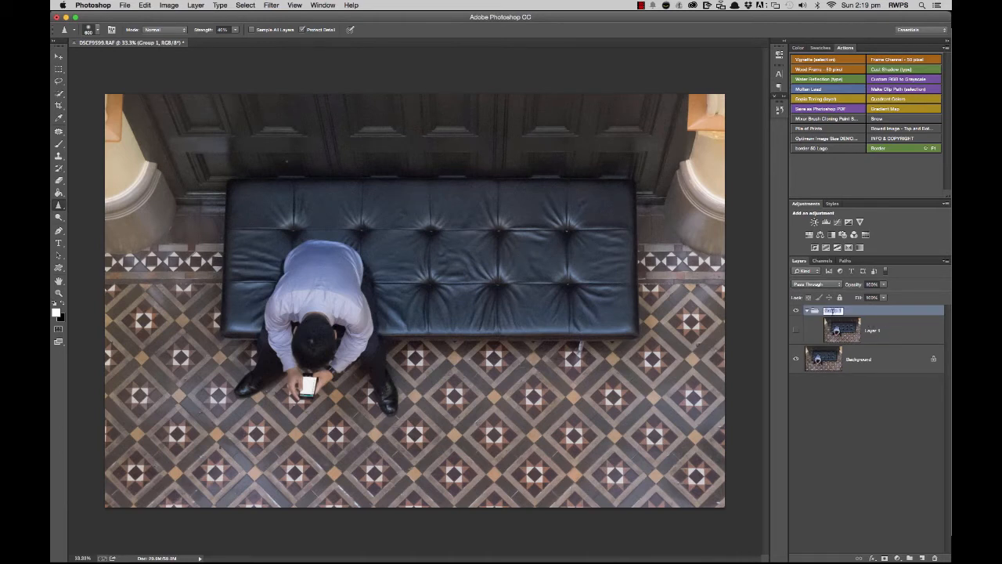
type("Whapr")
type("ening")
type(" tool")
key("Return")
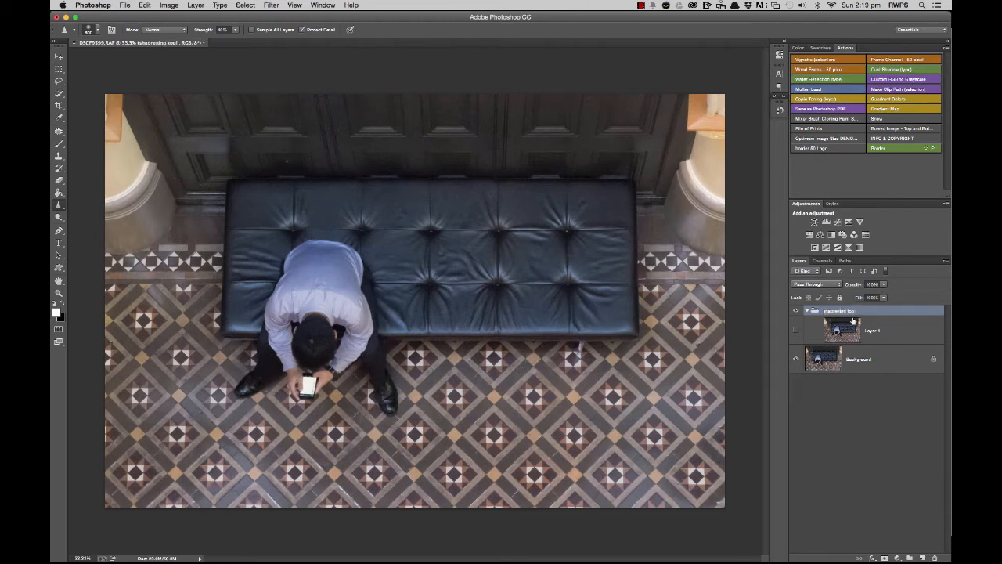
- Collapse and hide the sharpening tool group, and duplicate the Background layer
left_click(805, 311)
left_click(795, 310)
left_click(887, 335)
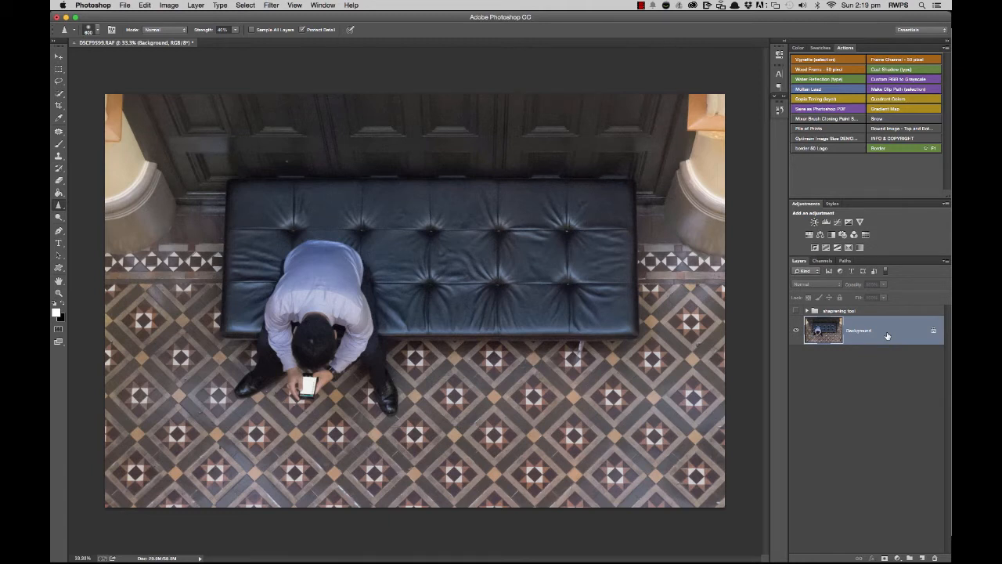
key("super+j")
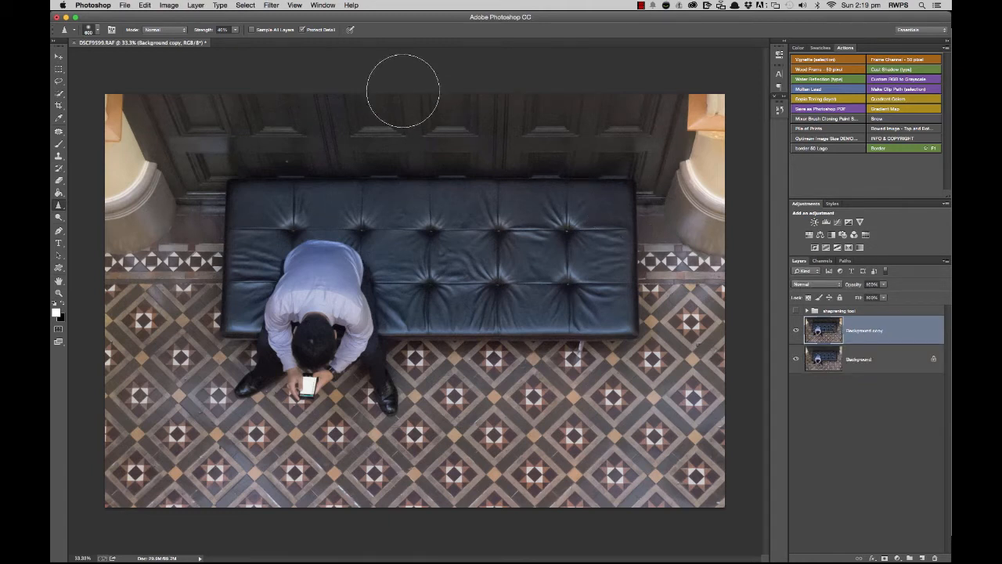
- Apply the High Pass filter to the Background copy layer, fine-tuning its radius against the image preview
left_click(271, 5)
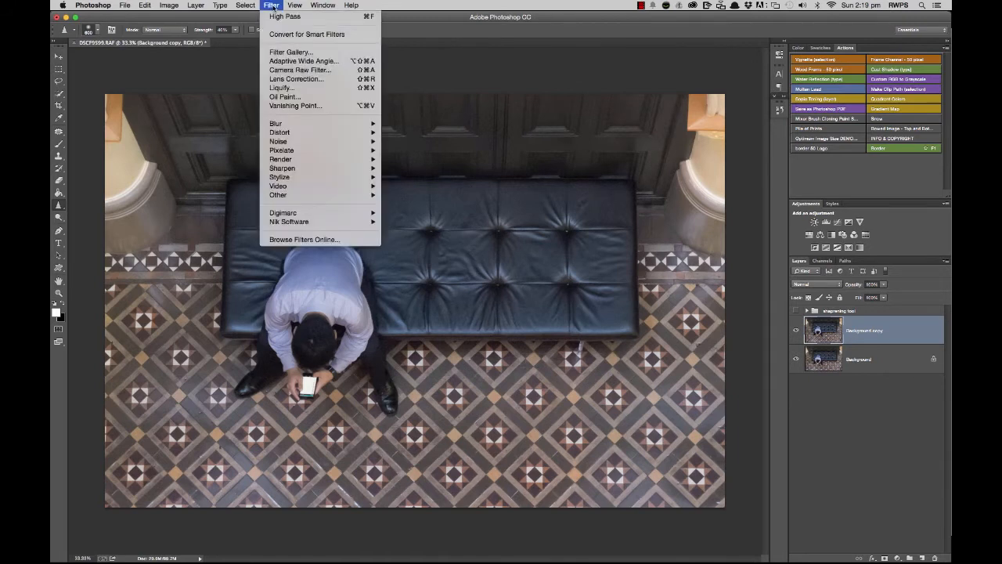
mouse_move(333, 201)
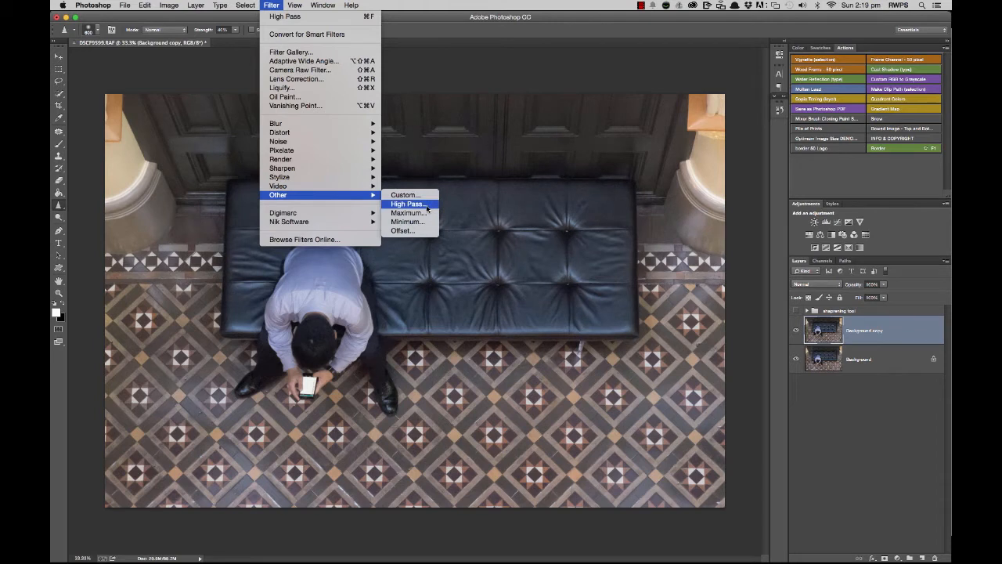
mouse_move(314, 186)
left_click(407, 205)
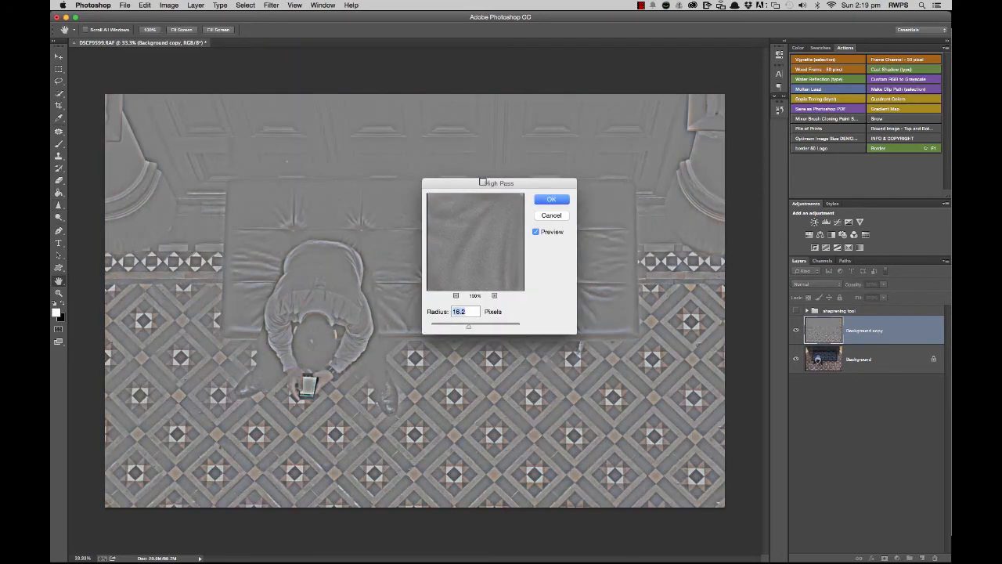
left_click_drag(480, 183, 483, 95)
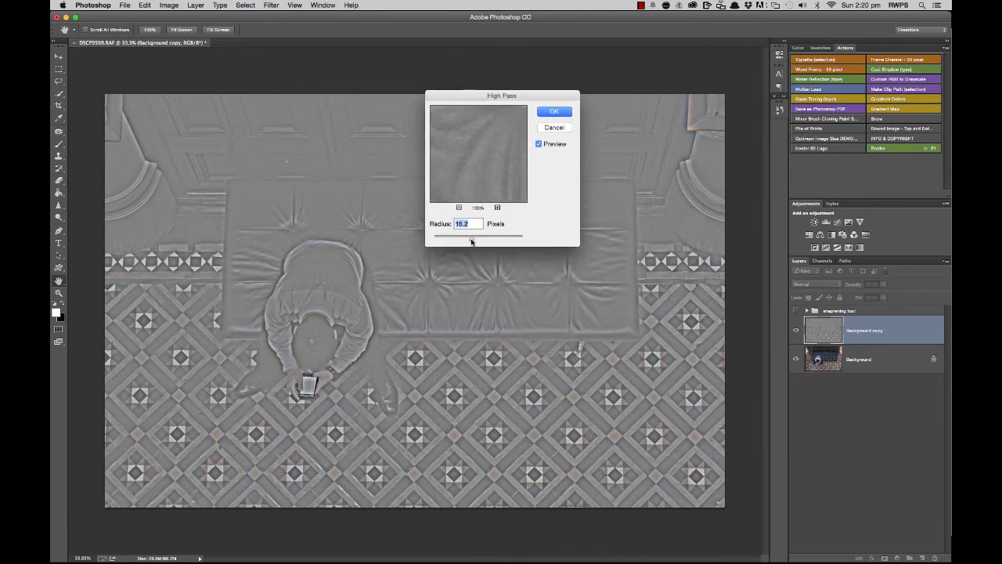
left_click_drag(472, 241, 472, 241)
left_click_drag(471, 241, 470, 241)
left_click_drag(471, 241, 471, 240)
left_click(558, 115)
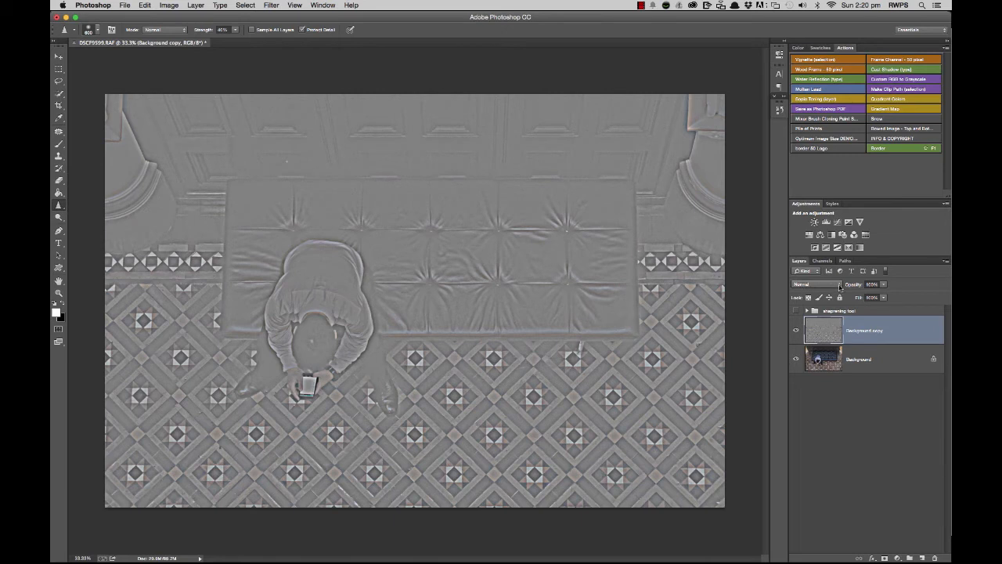
- Set the Background copy layer's blend mode to Overlay and toggle its visibility to compare the sharpening
left_click(840, 285)
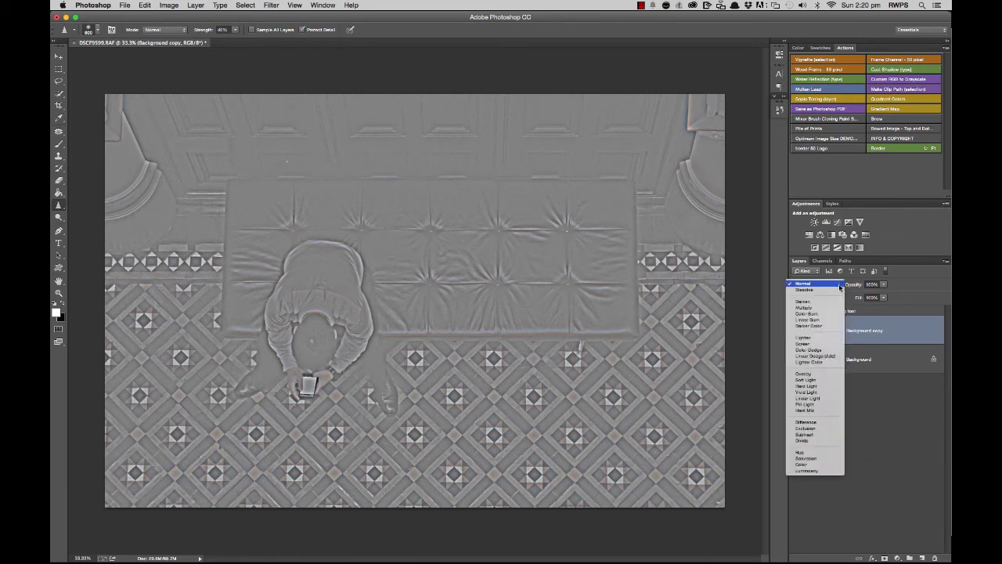
left_click(813, 376)
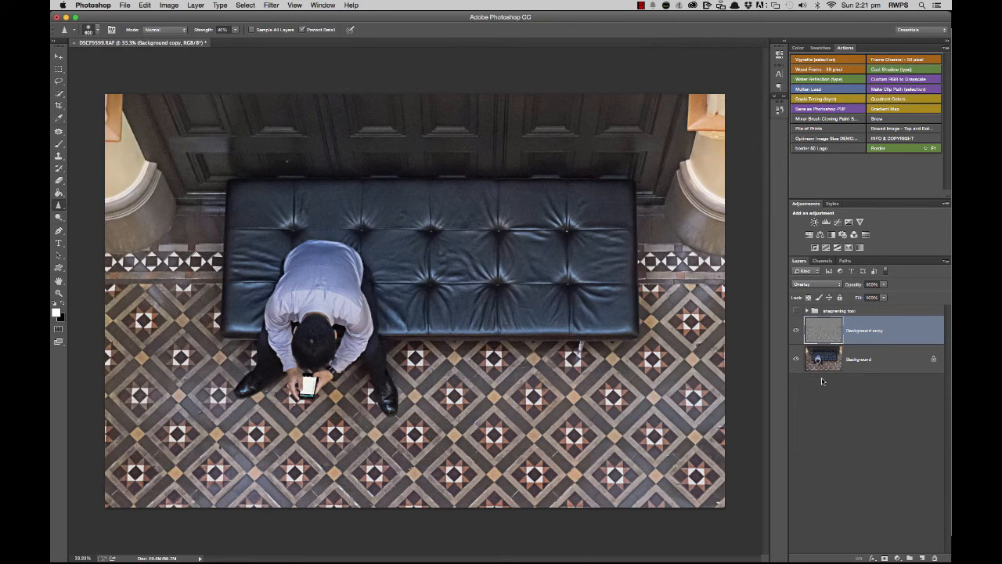
left_click(797, 331)
left_click(797, 330)
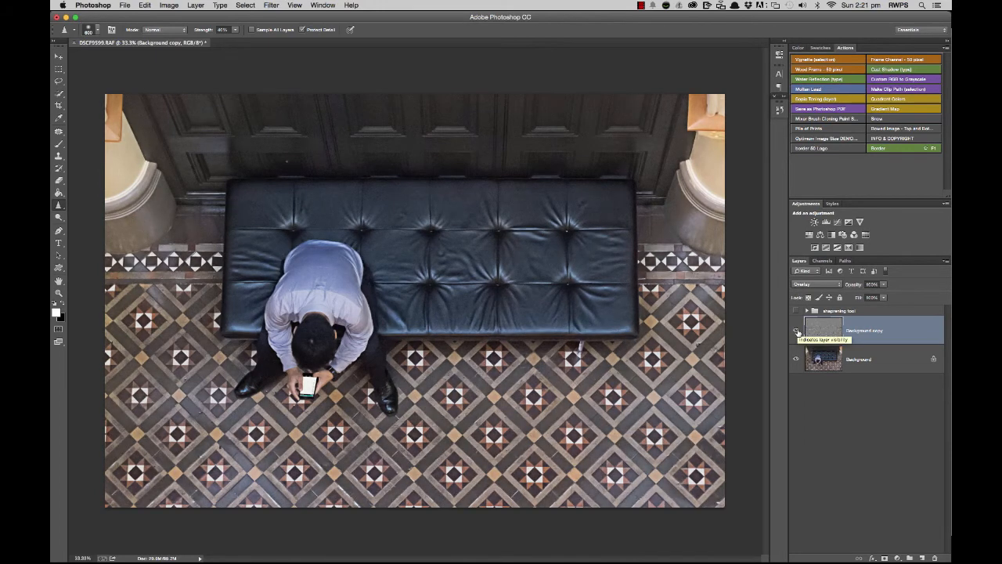
left_click(797, 330)
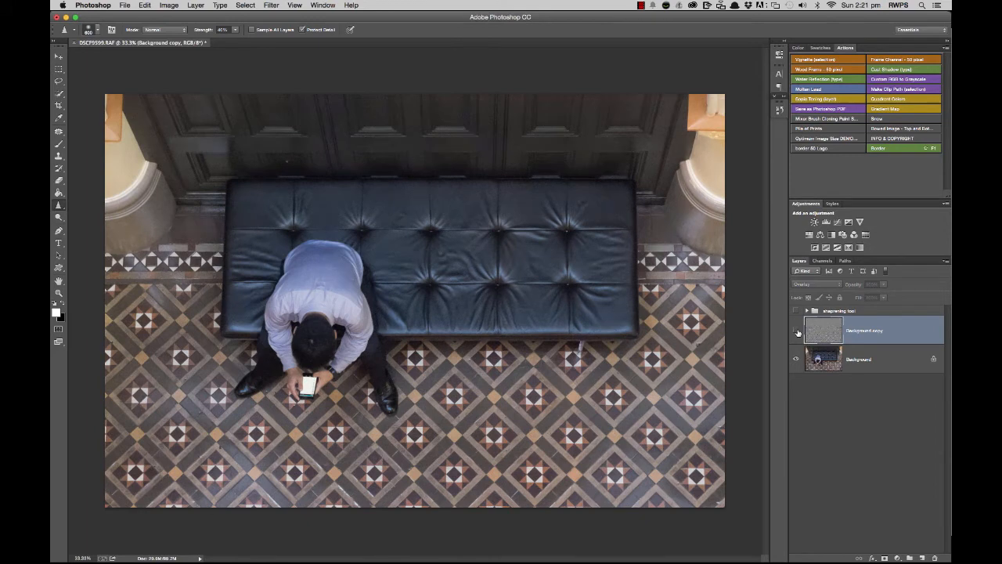
left_click(797, 331)
left_click(797, 330)
left_click(796, 330)
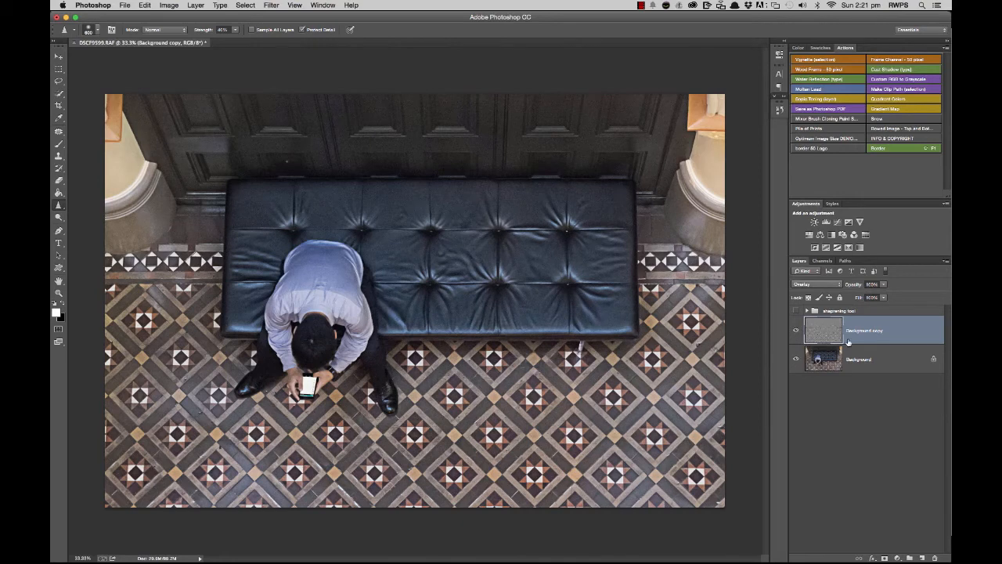
left_click(873, 366)
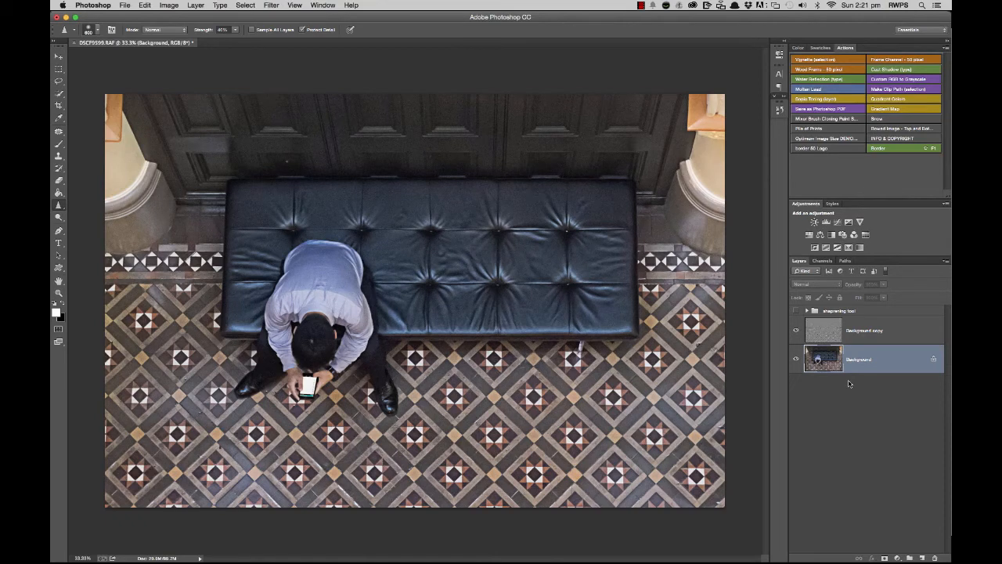
left_click(889, 335)
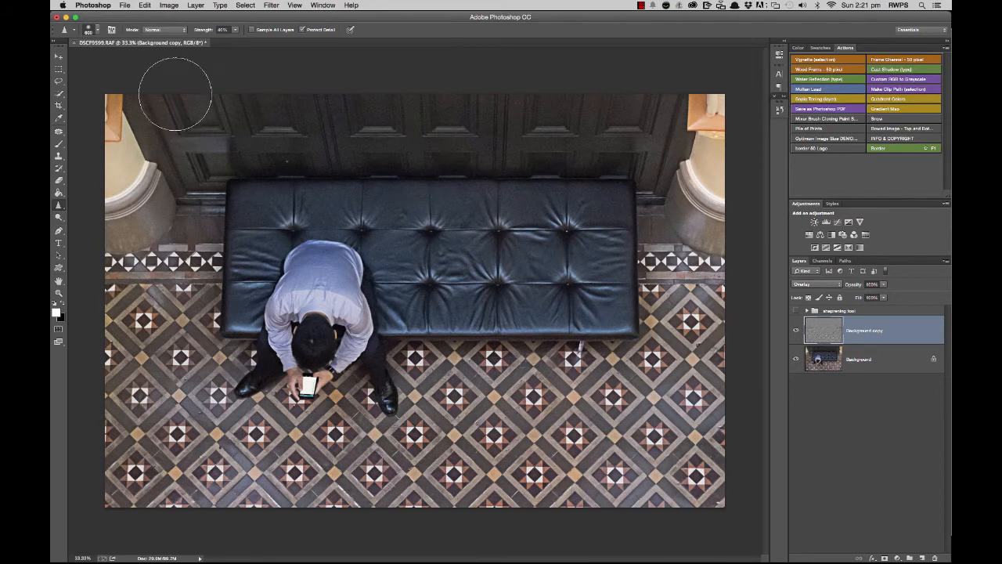
left_click(127, 6)
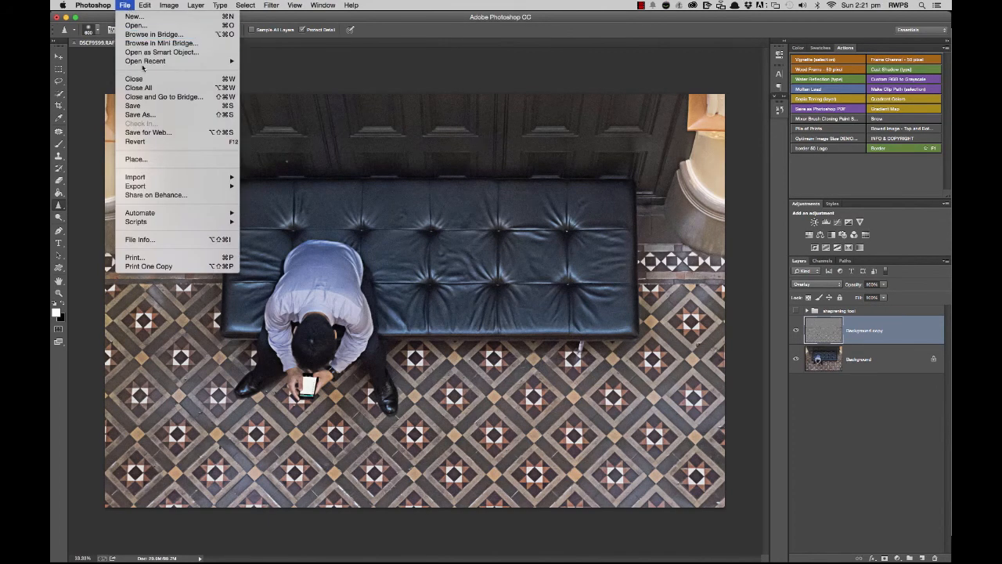
left_click(301, 68)
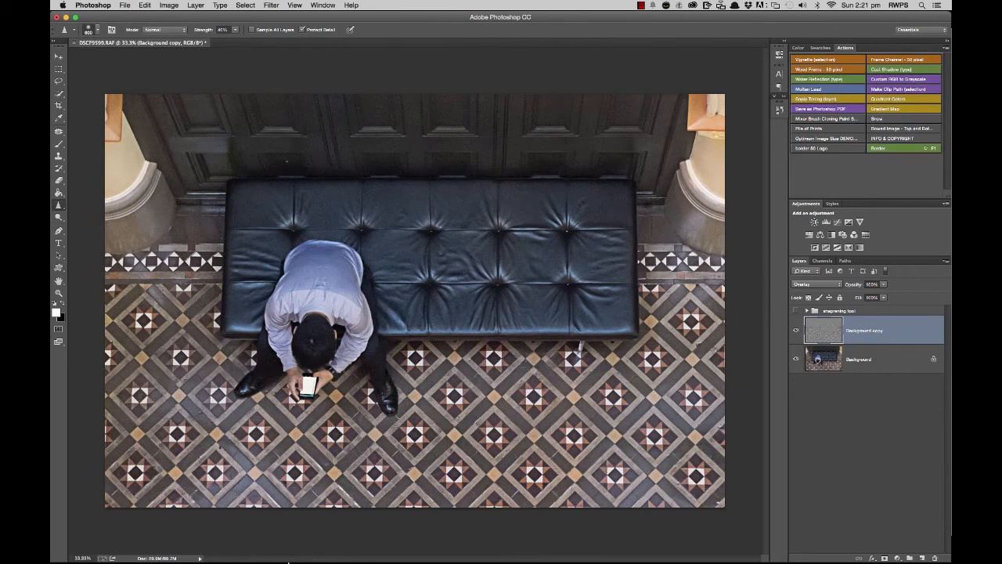
- Switch to Adobe Bridge and open the escalator photo DSCF9602.RAF with Adobe Photoshop CC for raw editing
mouse_move(227, 545)
left_click(257, 546)
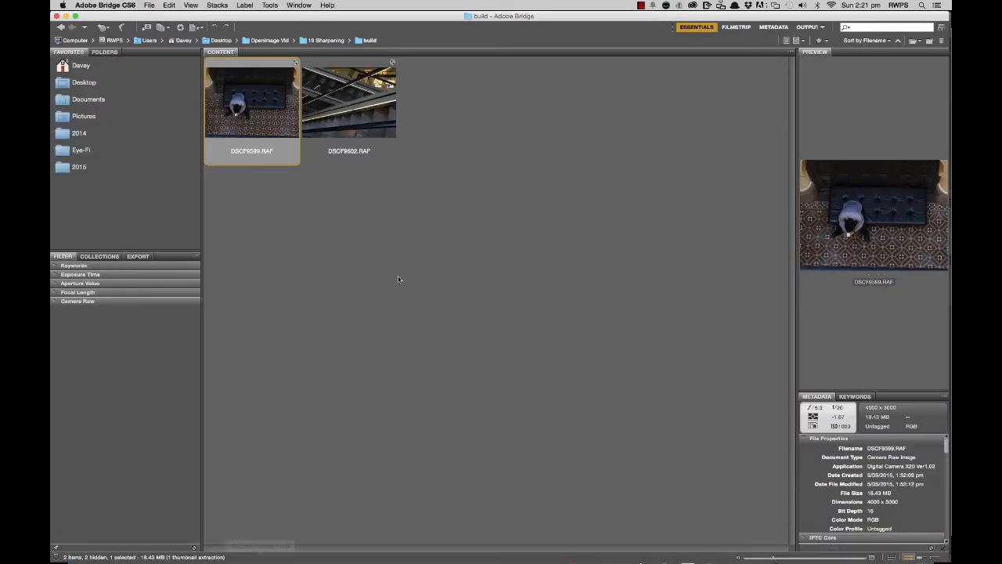
left_click(347, 117)
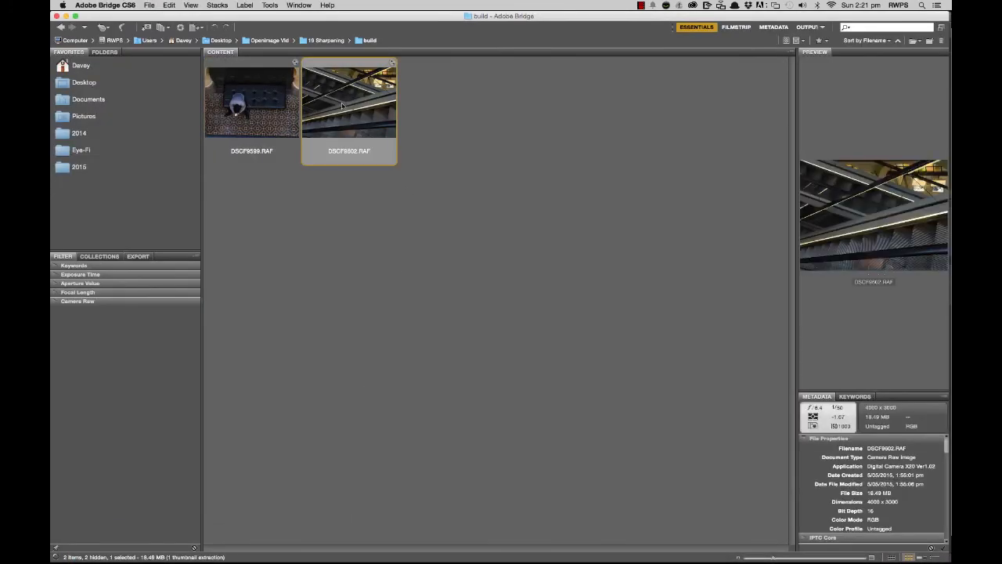
right_click(352, 104)
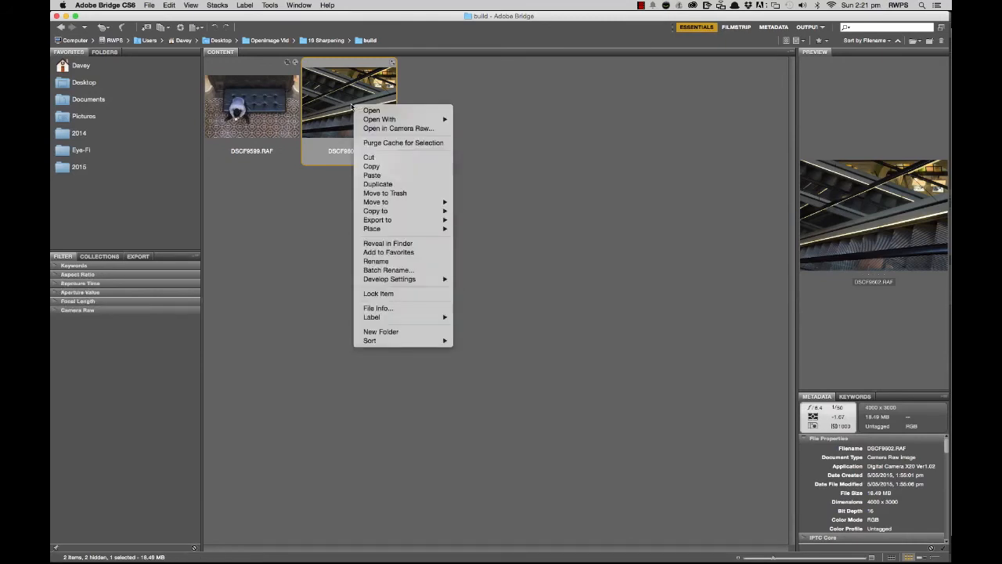
mouse_move(392, 119)
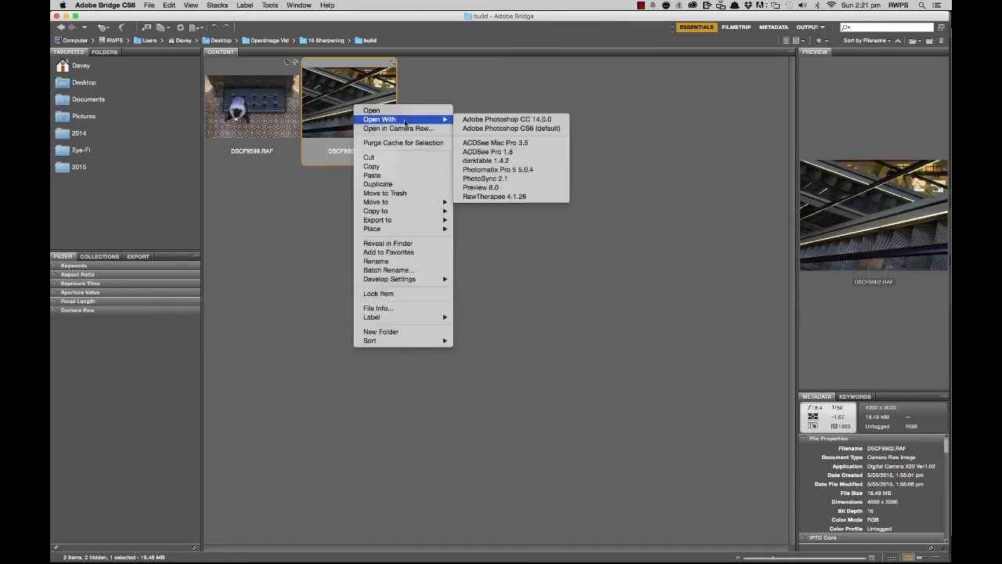
left_click(513, 119)
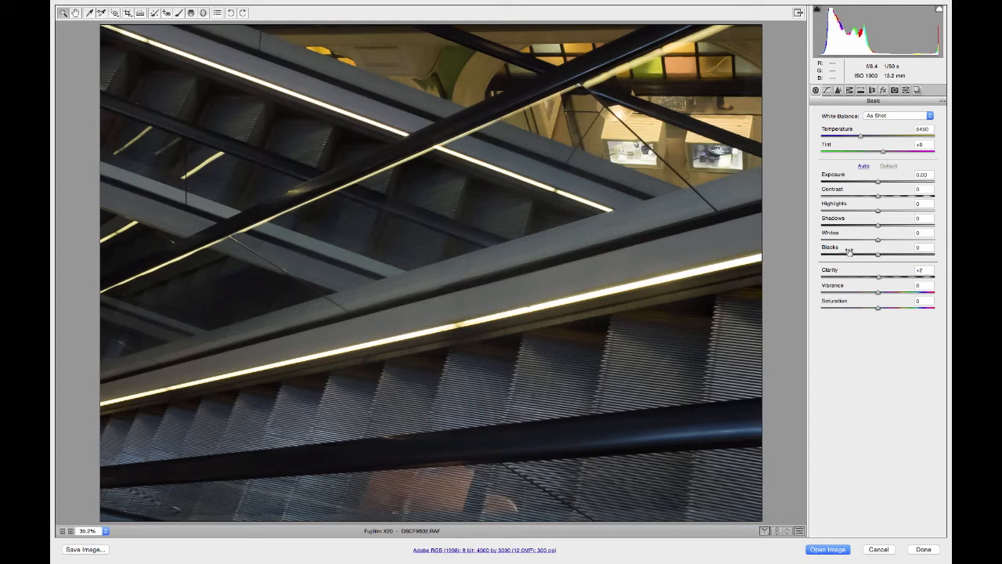
- Apply automatic tone correction with Exposure at +0.75, and try Clarity at +100 before settling on +57
left_click(864, 166)
left_click_drag(892, 183, 888, 183)
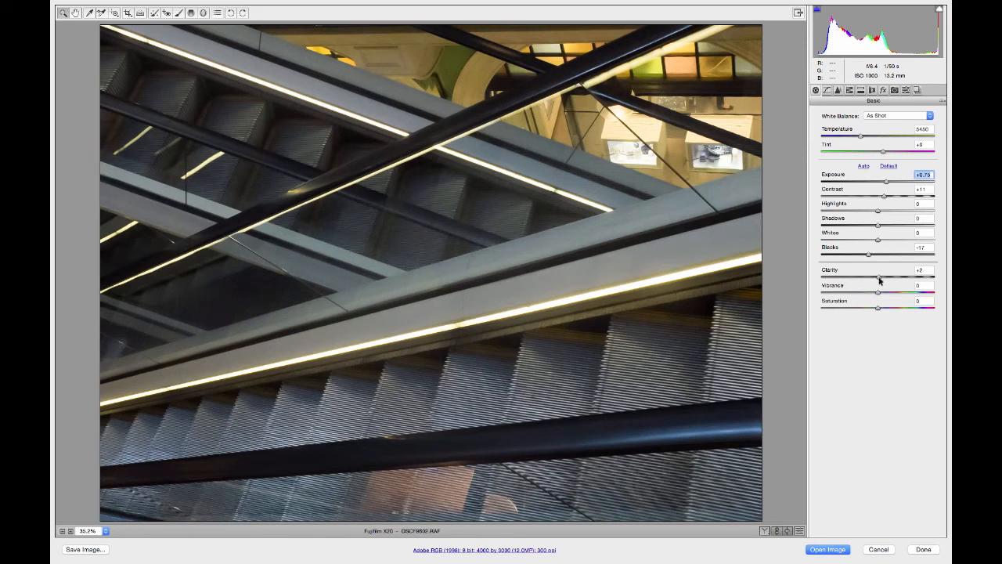
left_click_drag(879, 278, 941, 280)
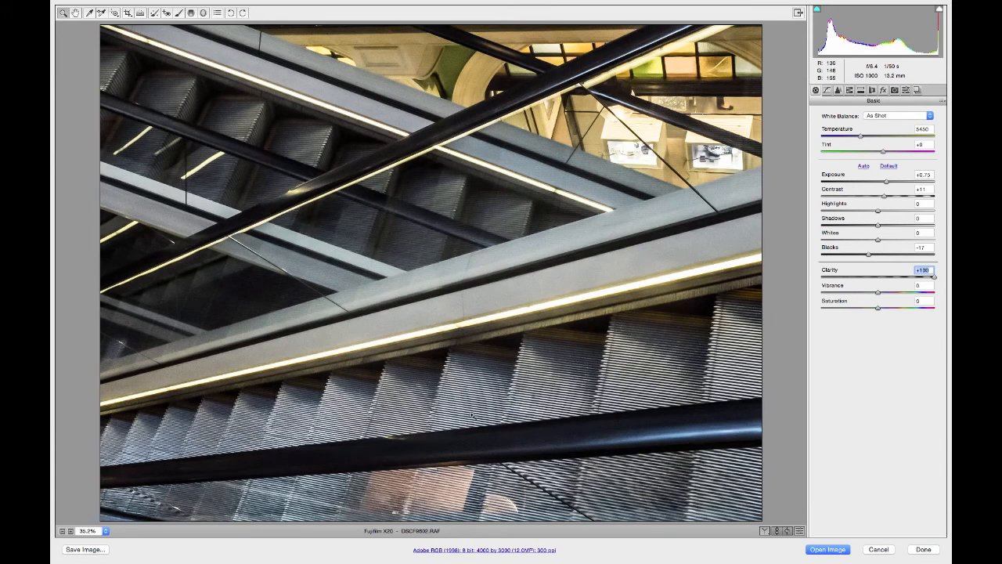
left_click_drag(932, 278, 909, 279)
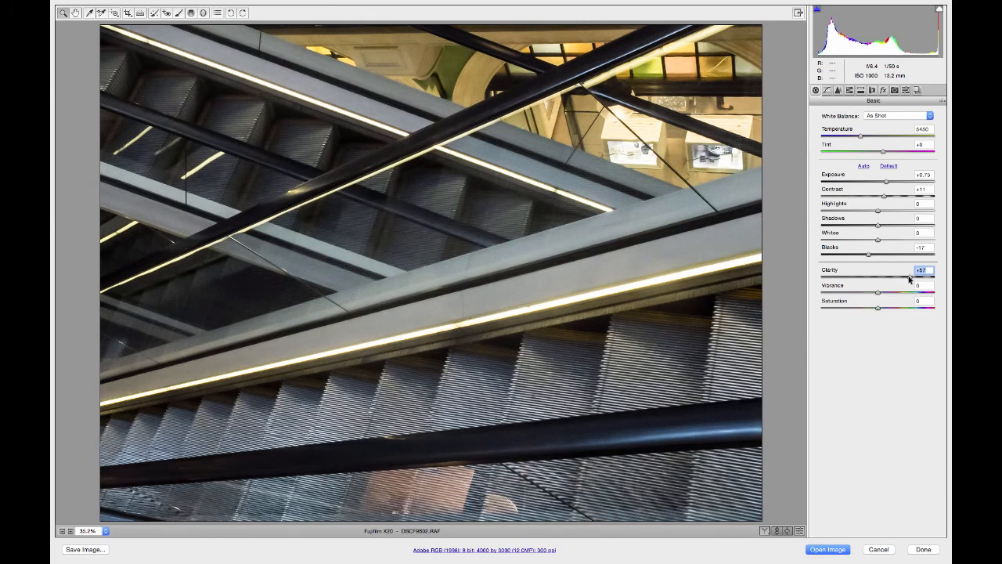
- Set the raw photo's sharpening Amount to 71, and close Camera Raw without opening the image
left_click(883, 91)
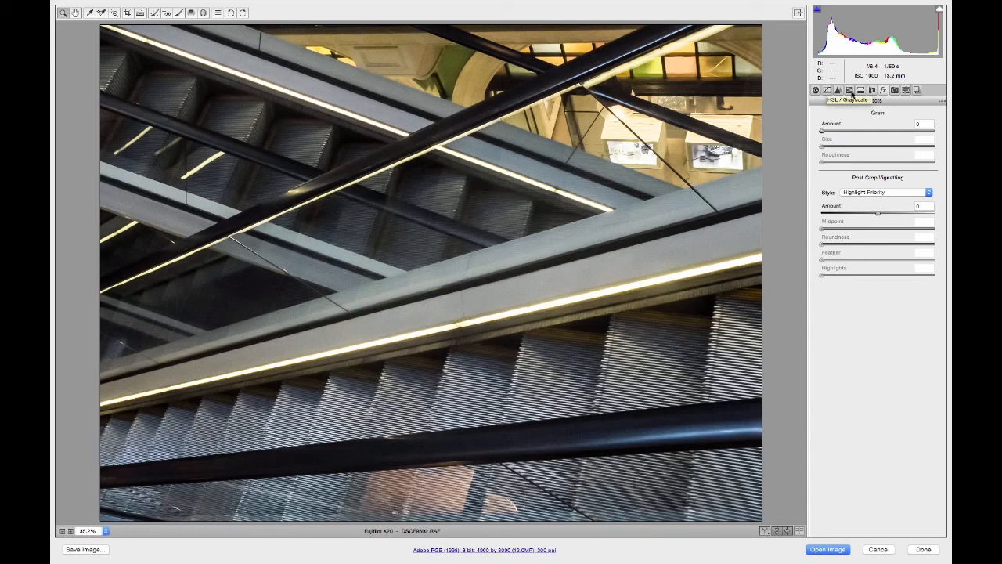
left_click(871, 92)
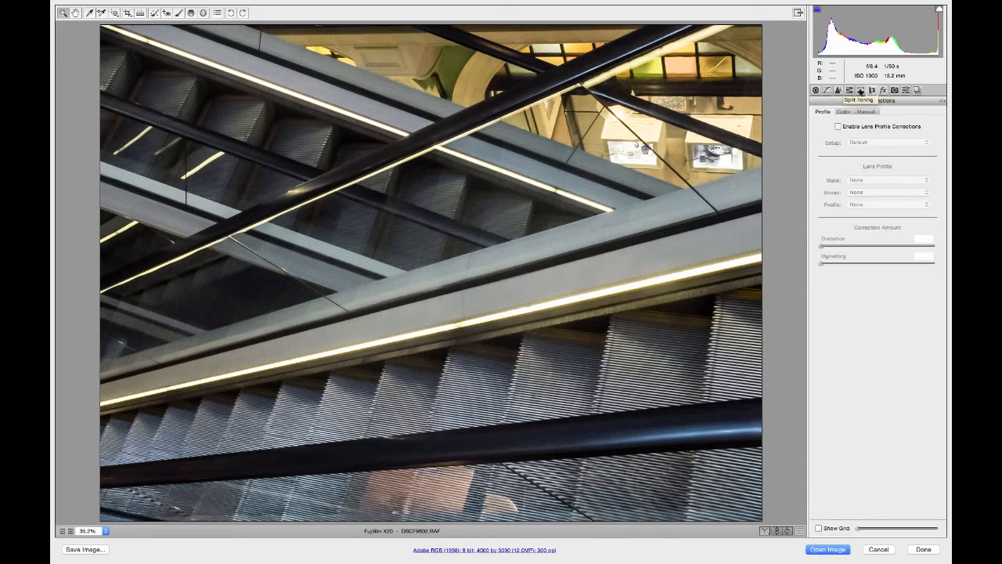
left_click(860, 91)
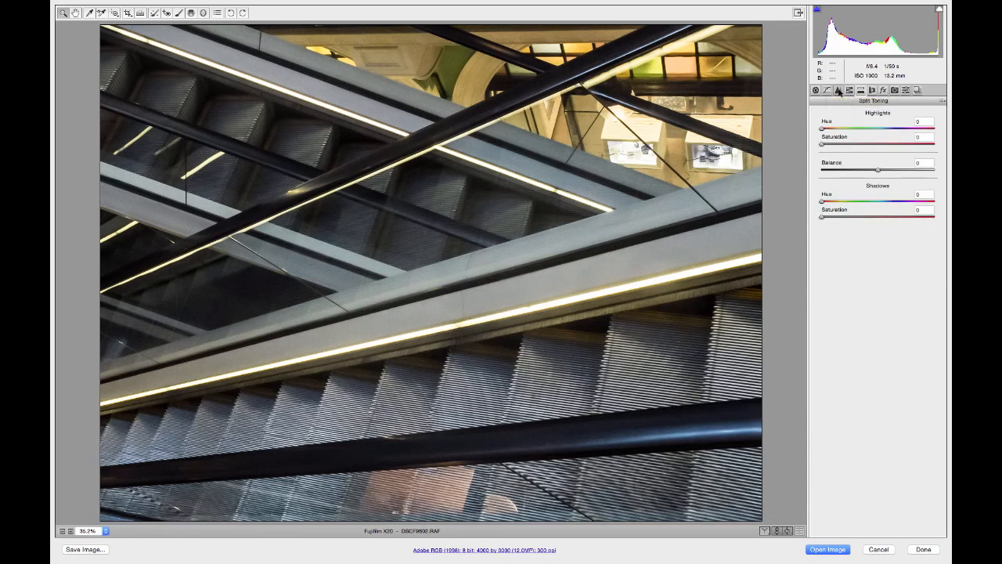
left_click(838, 91)
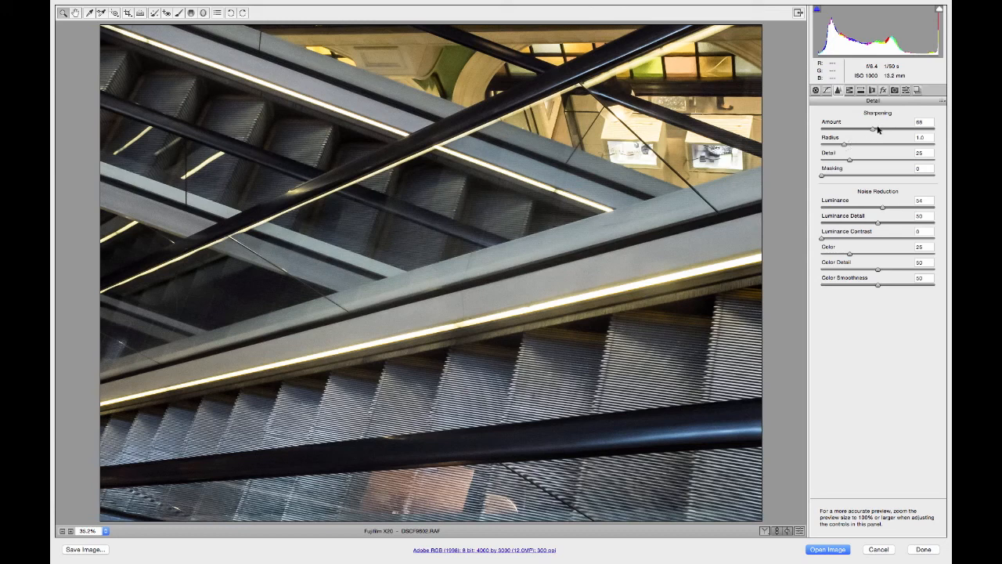
mouse_move(877, 130)
left_mouse_down()
mouse_move(890, 130)
mouse_move(869, 130)
left_mouse_up()
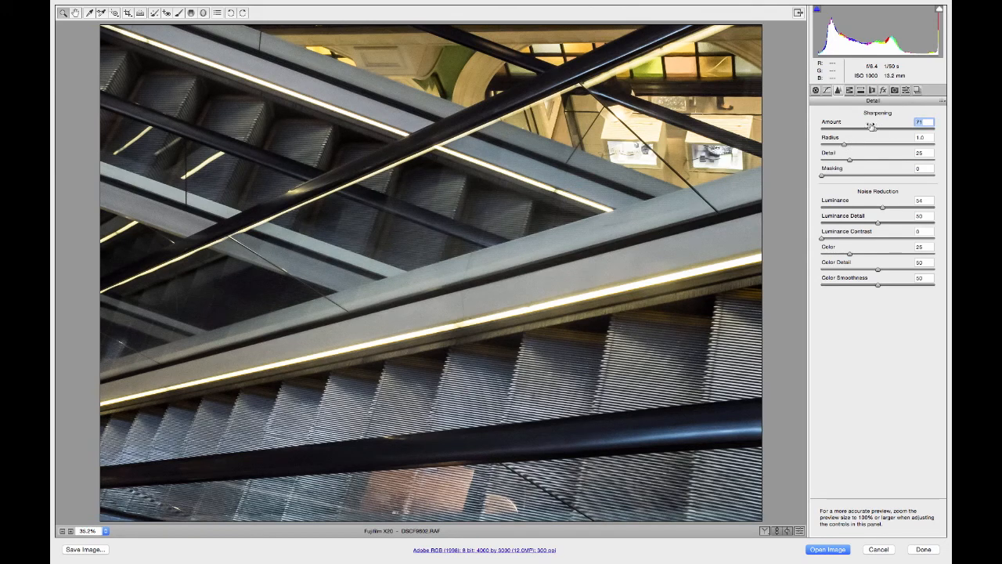
left_click(817, 91)
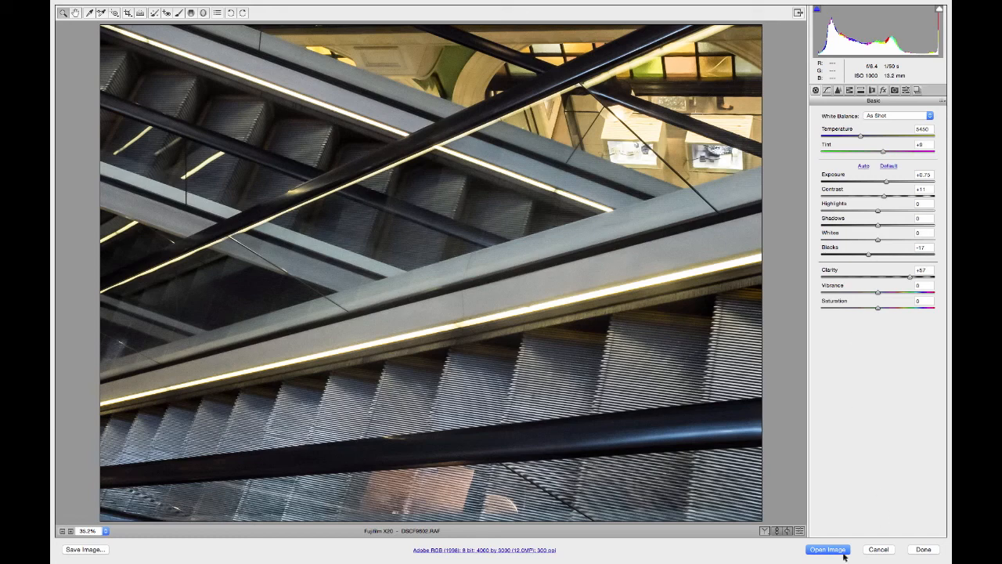
left_click(877, 549)
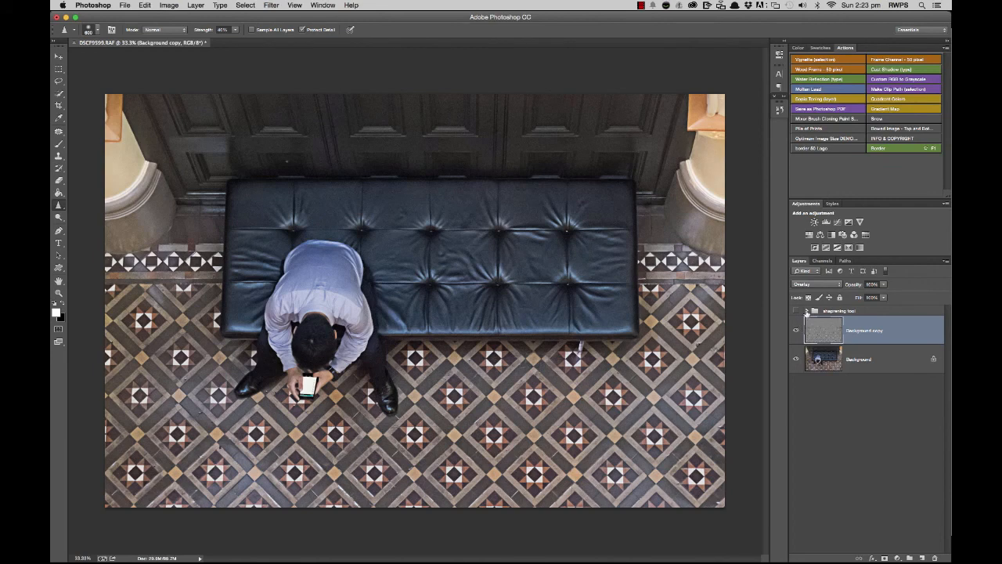
left_click(60, 206)
left_click(57, 206)
left_click(271, 5)
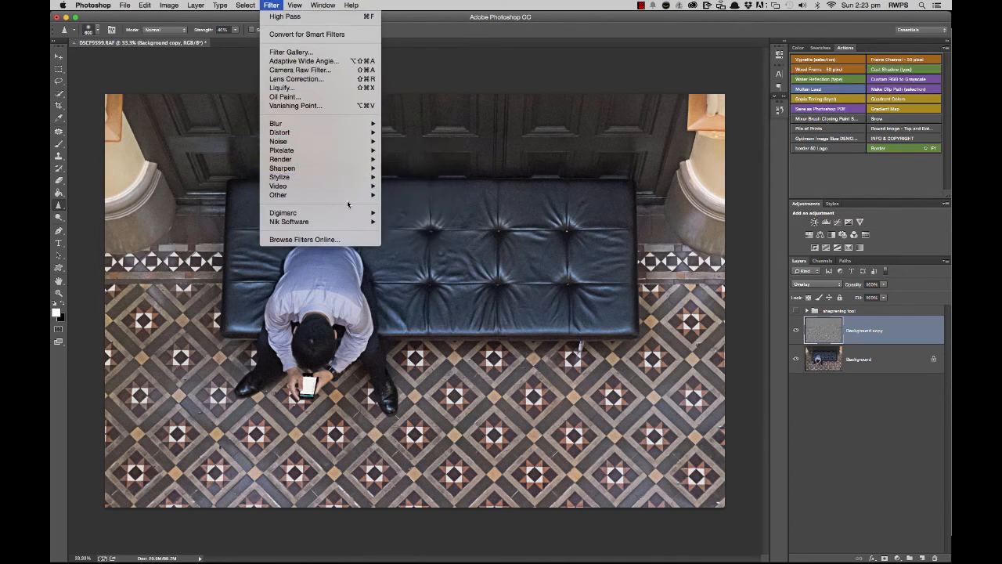
mouse_move(348, 196)
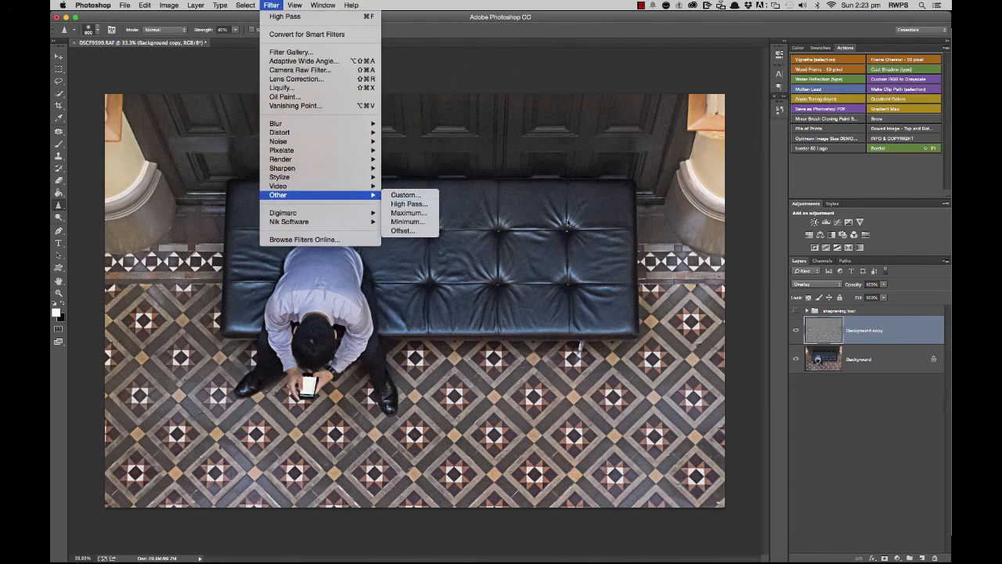
left_click(925, 332)
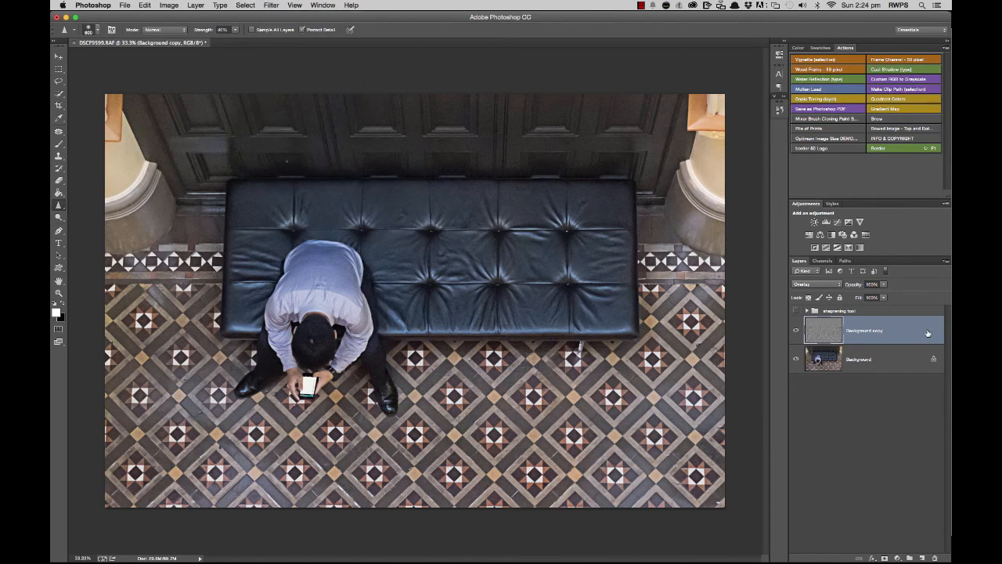